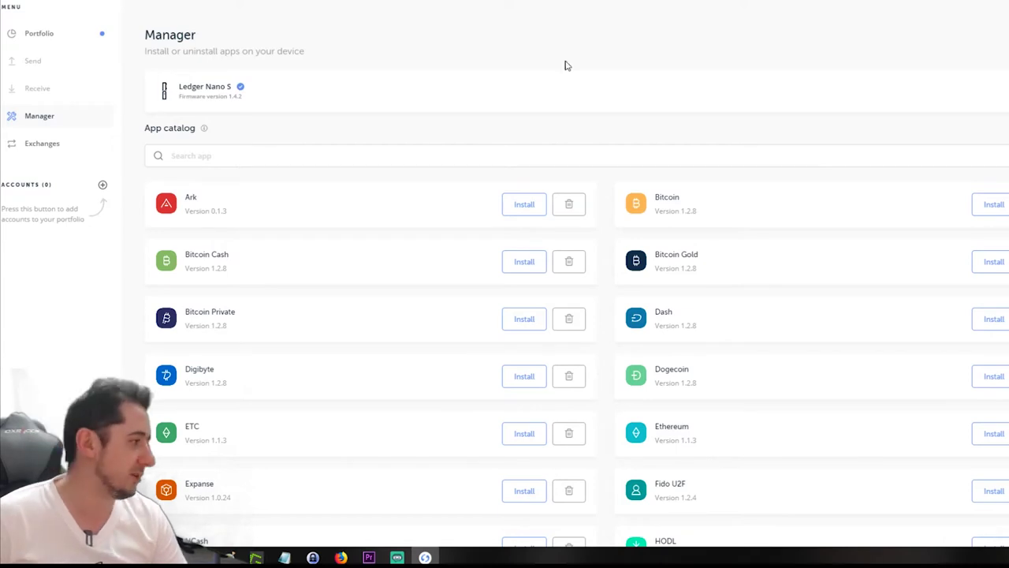
- Browse the app catalog for the Ledger Nano S from Ark down to kUSD to see which apps are offered
{"action": "scroll", "coordinate": [565, 66], "scroll_direction": "down", "scroll_amount": 2}
{"action": "scroll", "coordinate": [494, 63], "scroll_direction": "down", "scroll_amount": 2}
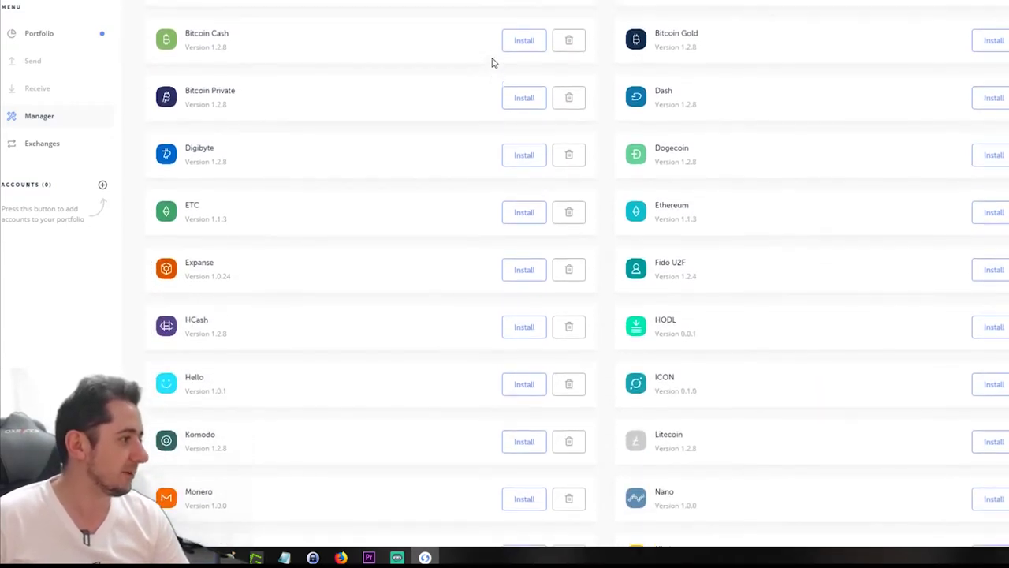
{"action": "scroll", "coordinate": [493, 61], "scroll_direction": "up", "scroll_amount": 4}
{"action": "scroll", "coordinate": [497, 63], "scroll_direction": "down", "scroll_amount": 1}
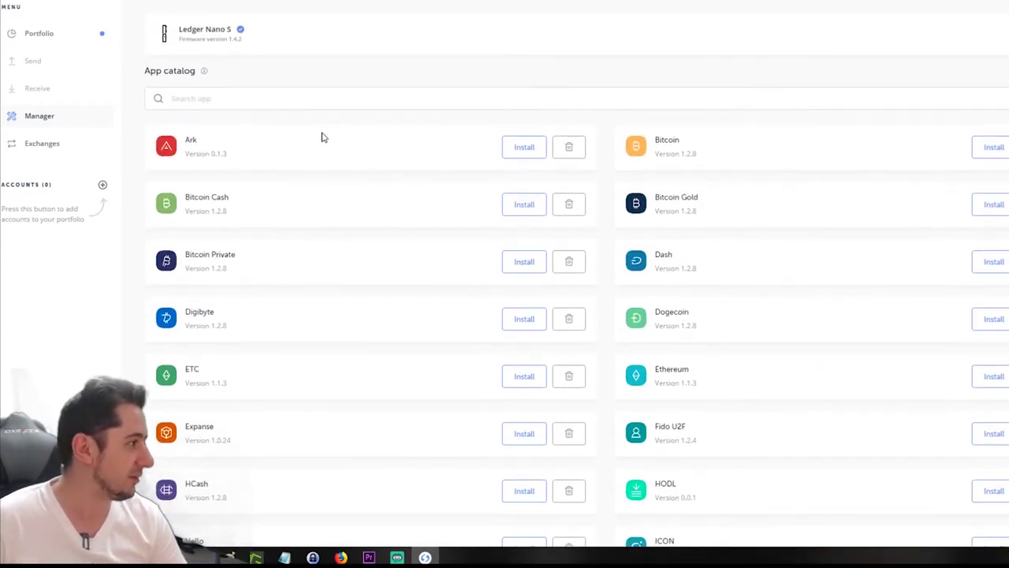
{"action": "scroll", "coordinate": [327, 130], "scroll_direction": "down", "scroll_amount": 1}
{"action": "scroll", "coordinate": [341, 122], "scroll_direction": "up", "scroll_amount": 2}
{"action": "scroll", "coordinate": [352, 112], "scroll_direction": "down", "scroll_amount": 1}
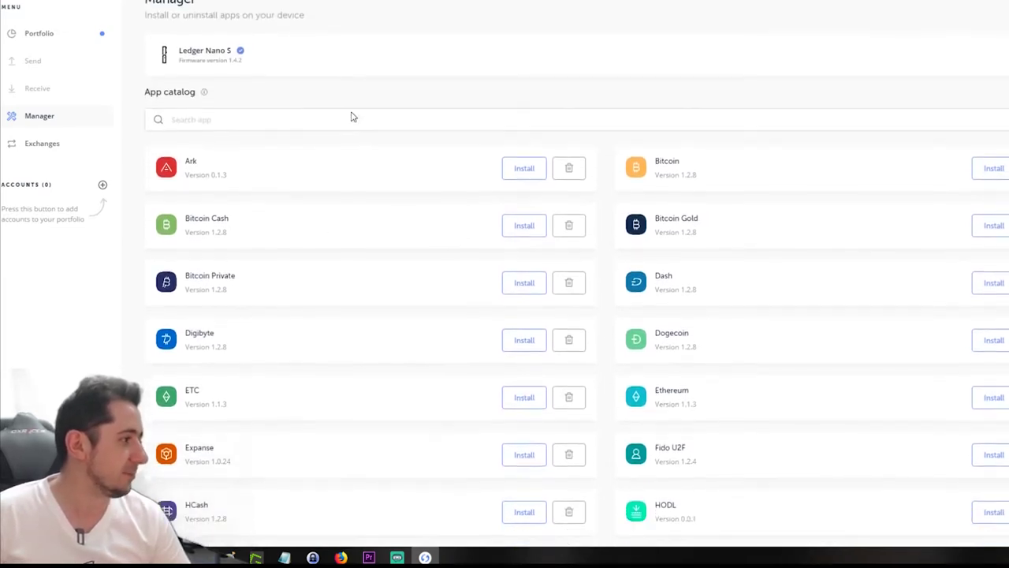
{"action": "scroll", "coordinate": [353, 117], "scroll_direction": "down", "scroll_amount": 11}
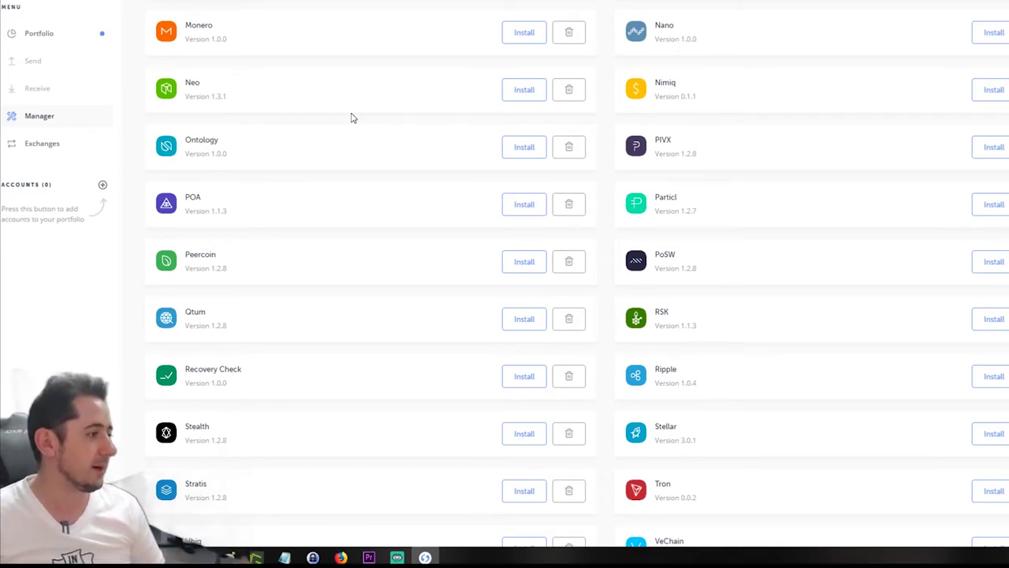
{"action": "scroll", "coordinate": [341, 131], "scroll_direction": "down", "scroll_amount": 5}
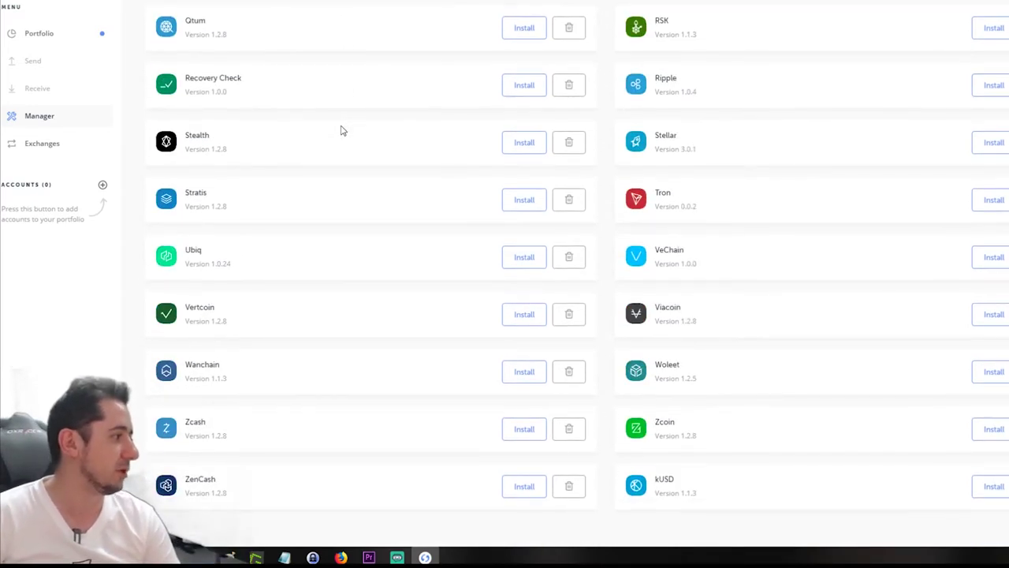
{"action": "scroll", "coordinate": [342, 131], "scroll_direction": "up", "scroll_amount": 15}
- Install the Bitcoin app on the Ledger Nano S and dismiss the completion dialog
{"action": "scroll", "coordinate": [341, 131], "scroll_direction": "down", "scroll_amount": 3}
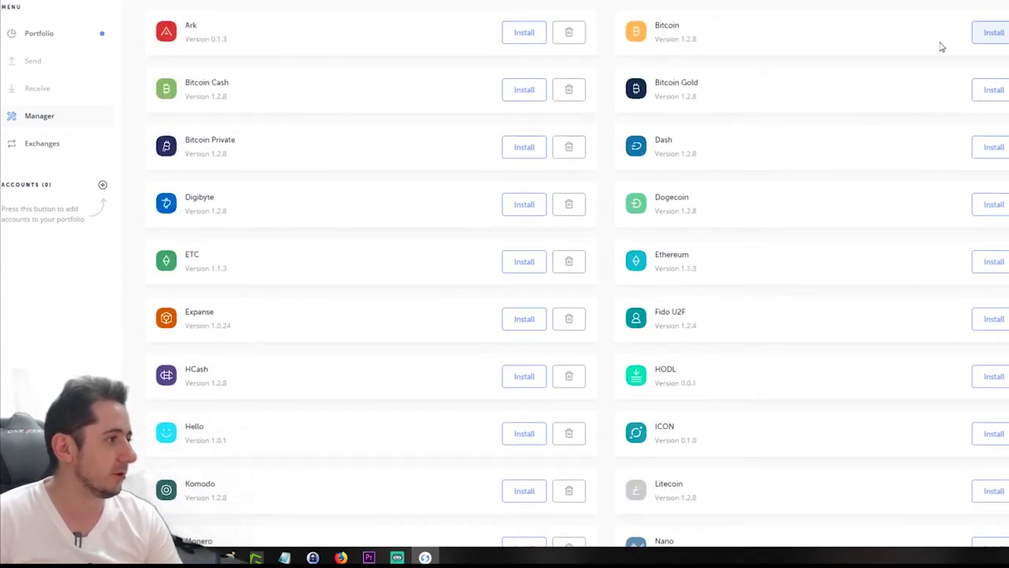
{"action": "left_click", "coordinate": [989, 33]}
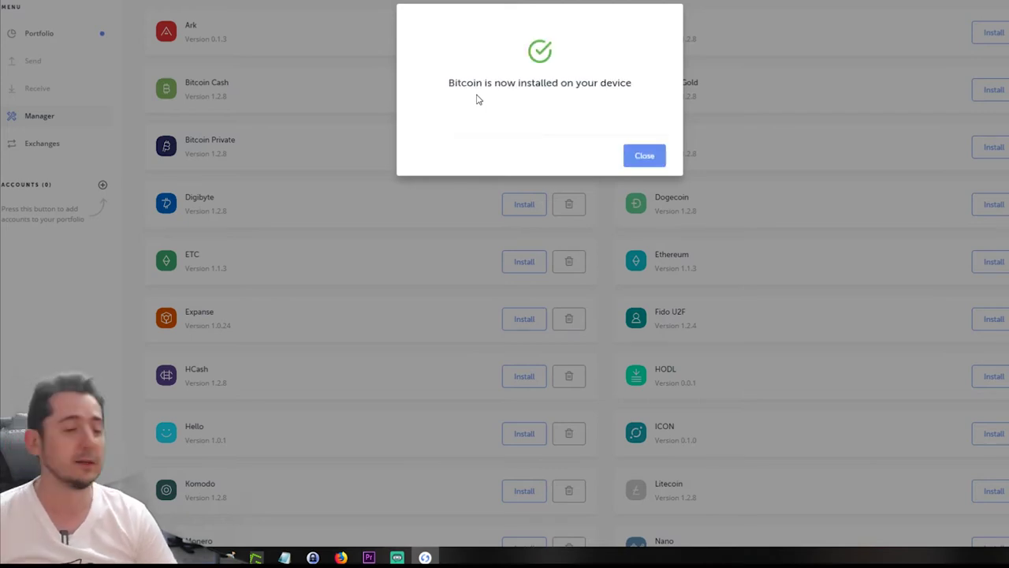
{"action": "left_click", "coordinate": [654, 161]}
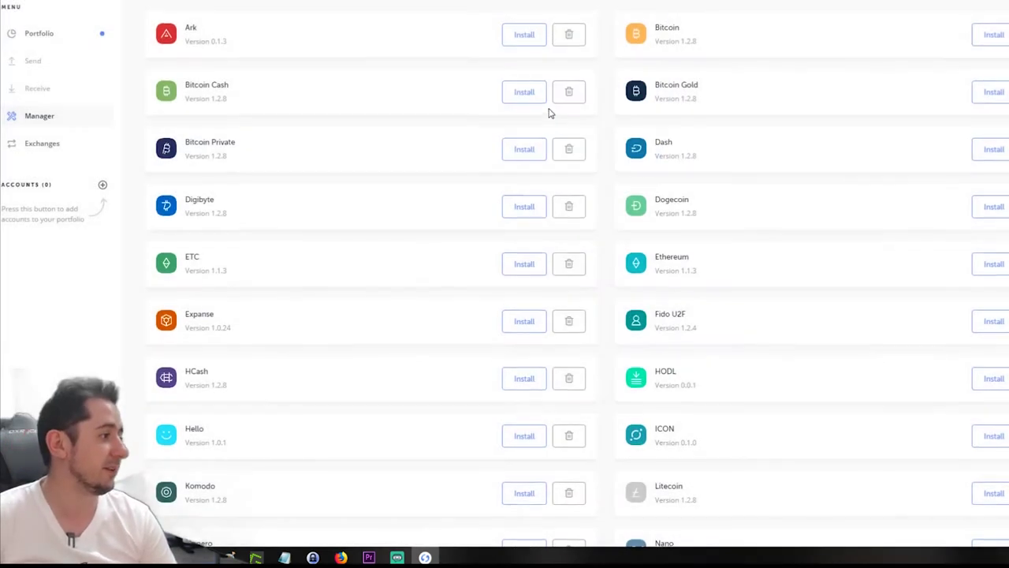
- Install the Ethereum app on the Ledger Nano S and dismiss the completion dialog
{"action": "scroll", "coordinate": [478, 130], "scroll_direction": "up", "scroll_amount": 3}
{"action": "scroll", "coordinate": [211, 335], "scroll_direction": "down", "scroll_amount": 2}
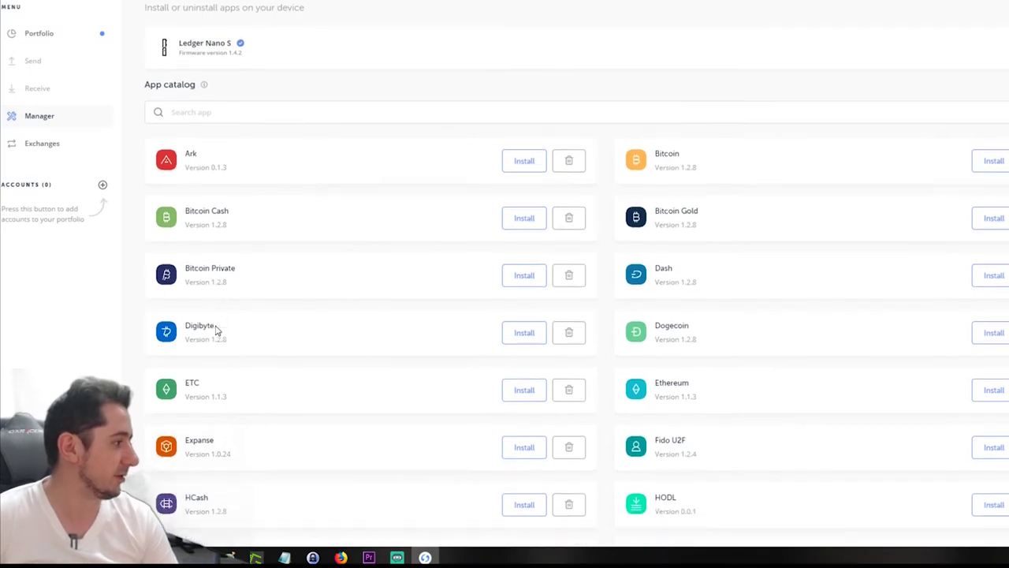
{"action": "left_click", "coordinate": [993, 378]}
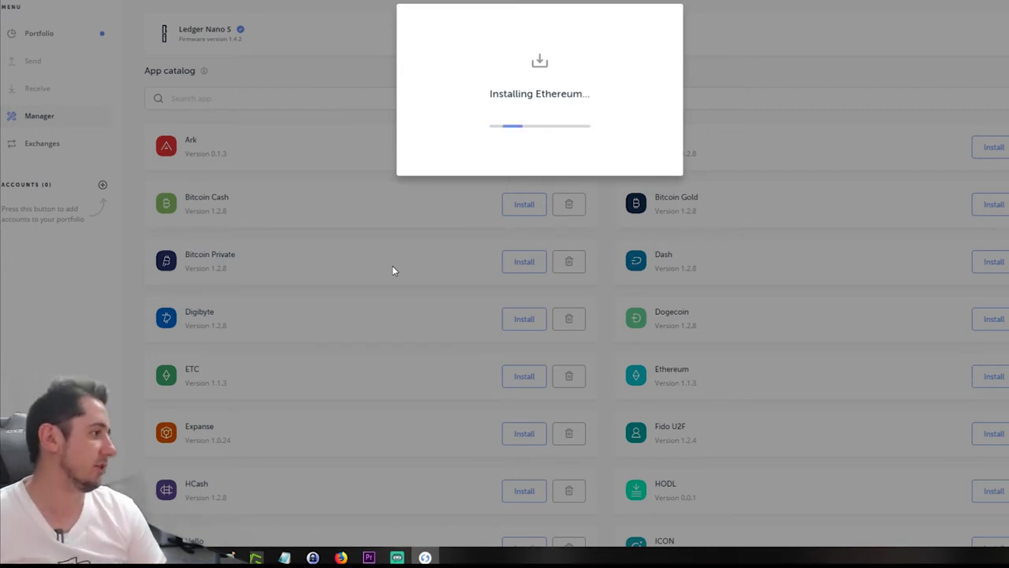
{"action": "left_click", "coordinate": [643, 156]}
- Review the full list of coin apps in the catalog for other assets the device supports
{"action": "scroll", "coordinate": [260, 166], "scroll_direction": "down", "scroll_amount": 6}
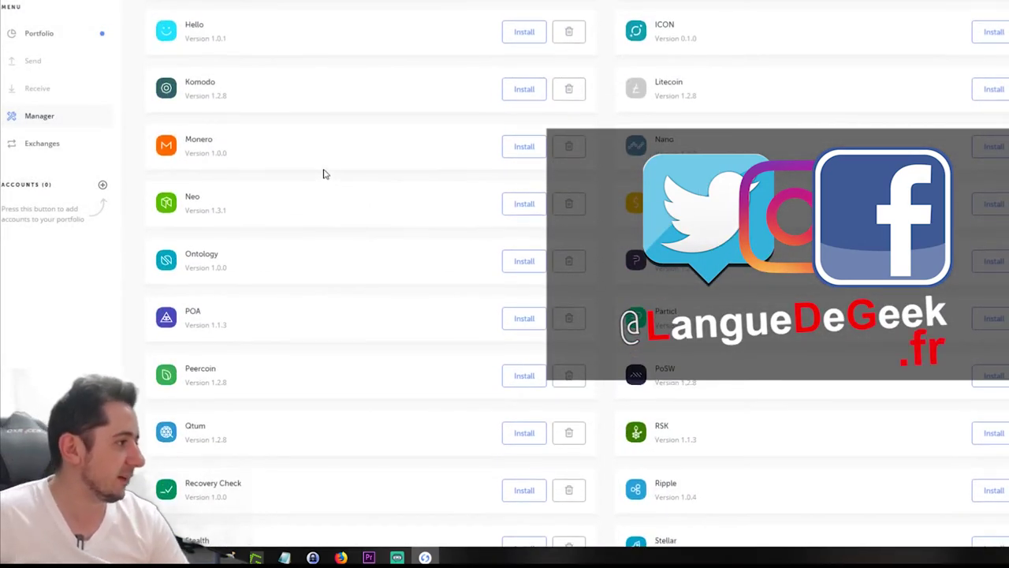
{"action": "scroll", "coordinate": [323, 174], "scroll_direction": "down", "scroll_amount": 5}
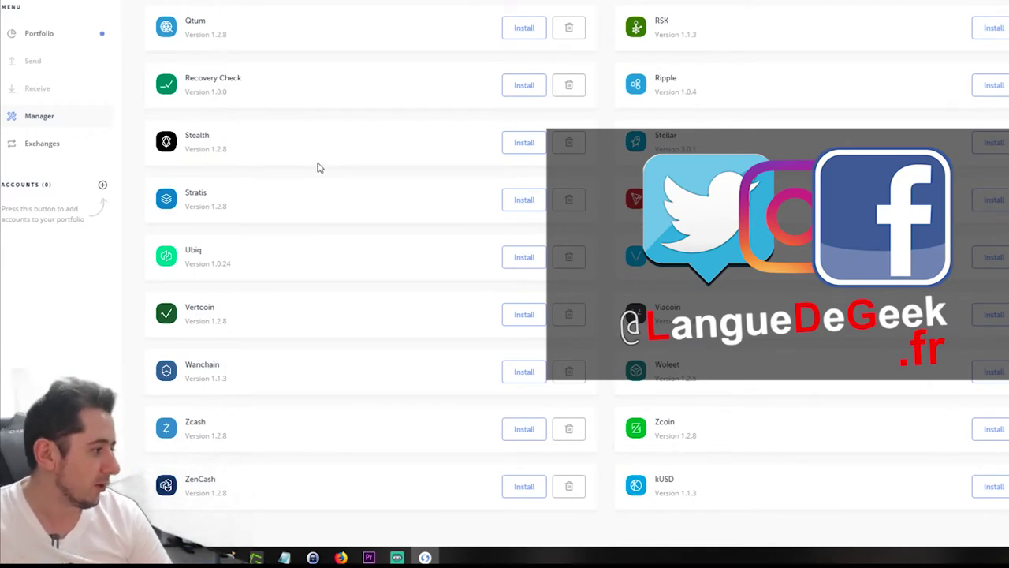
{"action": "scroll", "coordinate": [320, 163], "scroll_direction": "up", "scroll_amount": 15}
{"action": "scroll", "coordinate": [321, 170], "scroll_direction": "down", "scroll_amount": 4}
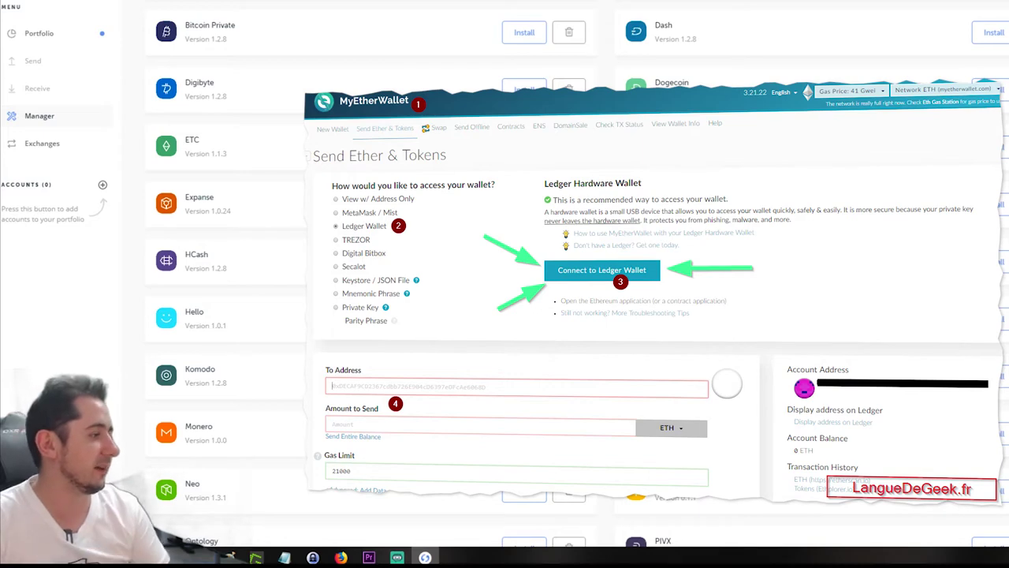
{"action": "scroll", "coordinate": [225, 316], "scroll_direction": "up", "scroll_amount": 4}
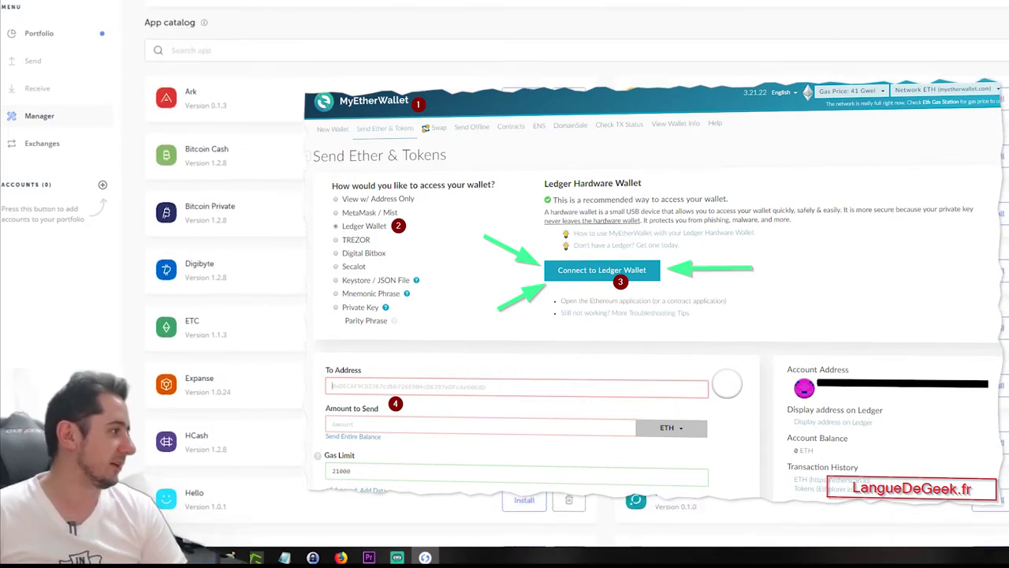
{"action": "scroll", "coordinate": [225, 316], "scroll_direction": "down", "scroll_amount": 6}
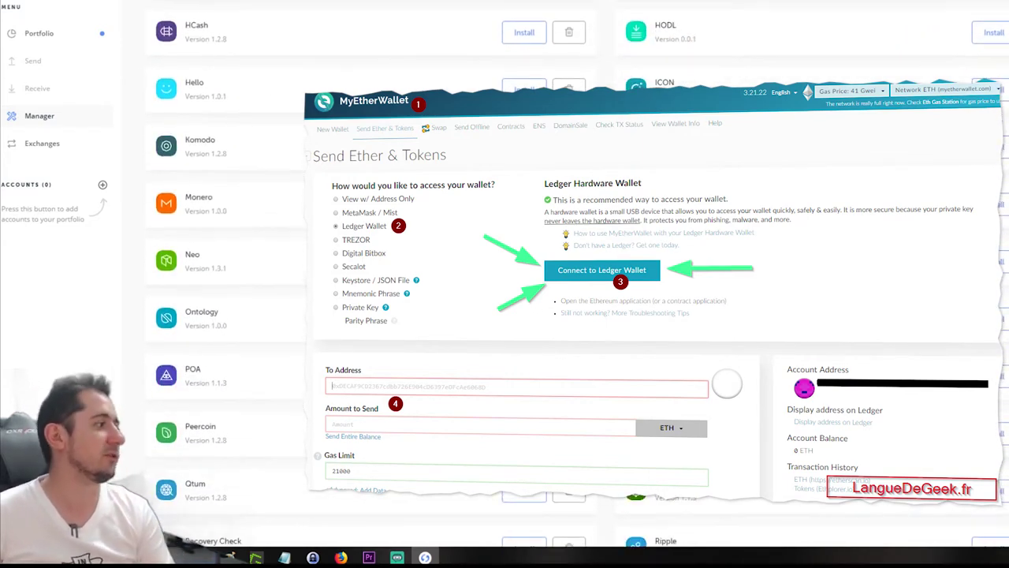
{"action": "scroll", "coordinate": [371, 315], "scroll_direction": "down", "scroll_amount": 3}
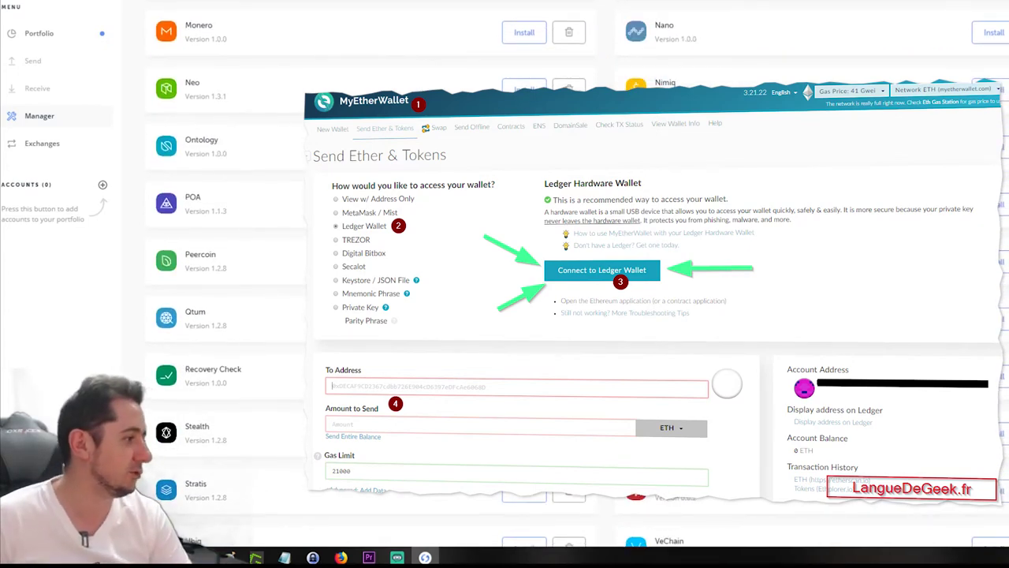
{"action": "scroll", "coordinate": [371, 315], "scroll_direction": "down", "scroll_amount": 3}
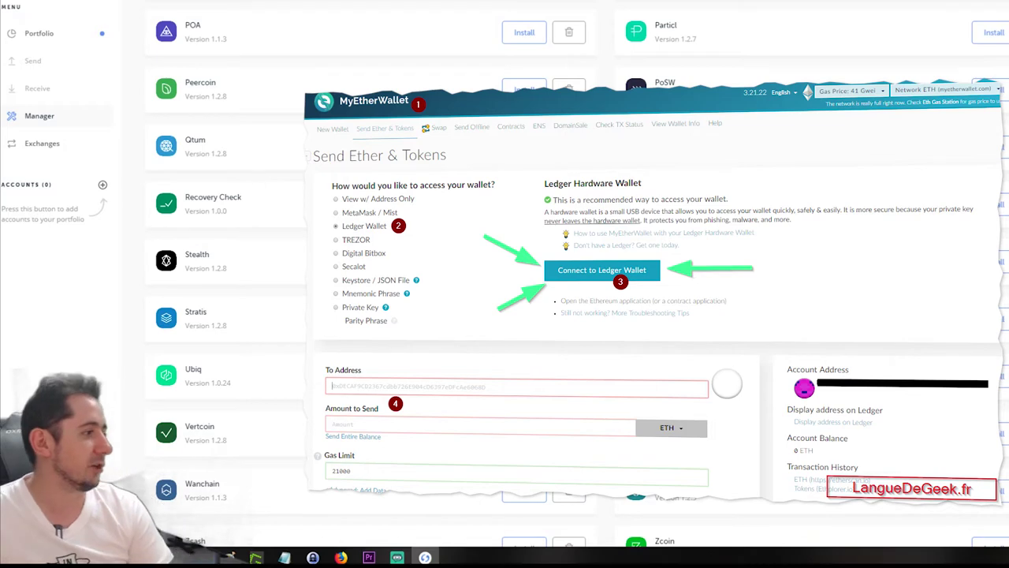
{"action": "scroll", "coordinate": [686, 198], "scroll_direction": "down", "scroll_amount": 2}
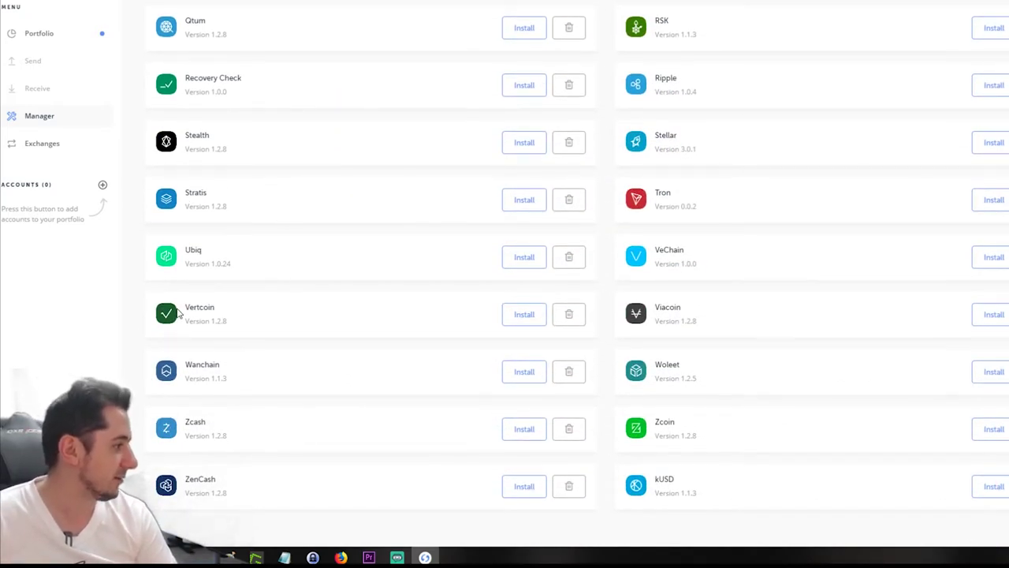
{"action": "scroll", "coordinate": [178, 313], "scroll_direction": "up", "scroll_amount": 4}
{"action": "scroll", "coordinate": [178, 313], "scroll_direction": "down", "scroll_amount": 4}
{"action": "scroll", "coordinate": [178, 313], "scroll_direction": "up", "scroll_amount": 8}
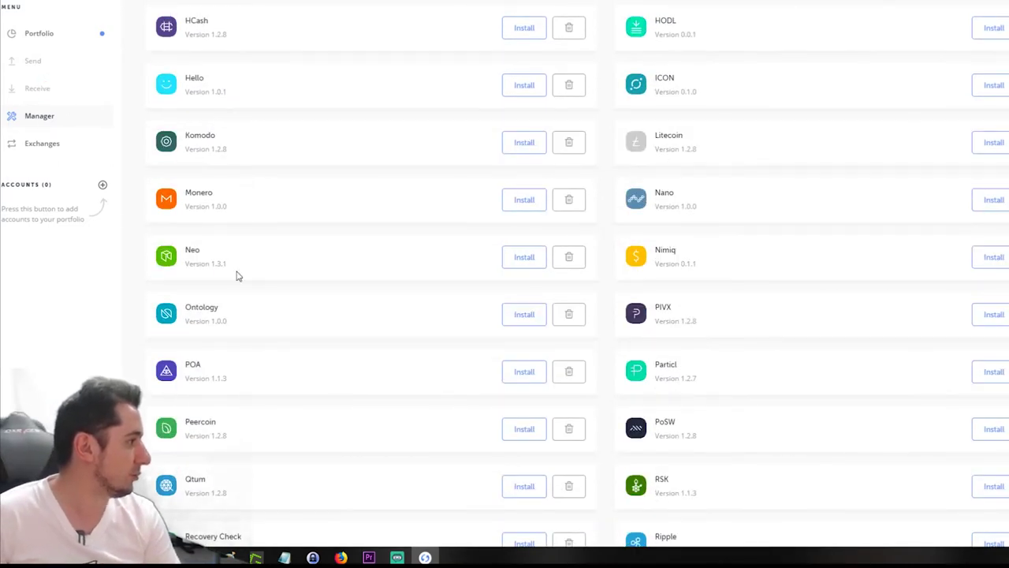
{"action": "scroll", "coordinate": [185, 203], "scroll_direction": "up", "scroll_amount": 2}
{"action": "scroll", "coordinate": [181, 209], "scroll_direction": "up", "scroll_amount": 4}
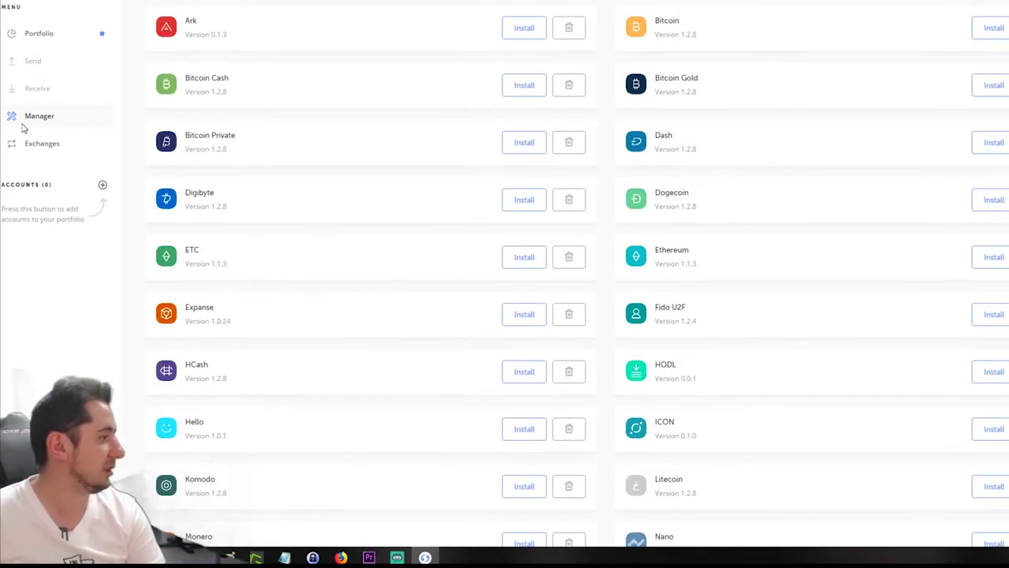
- View the portfolio page, return from it to the Manager, and request installation of the Bitcoin app again
{"action": "left_click", "coordinate": [43, 38]}
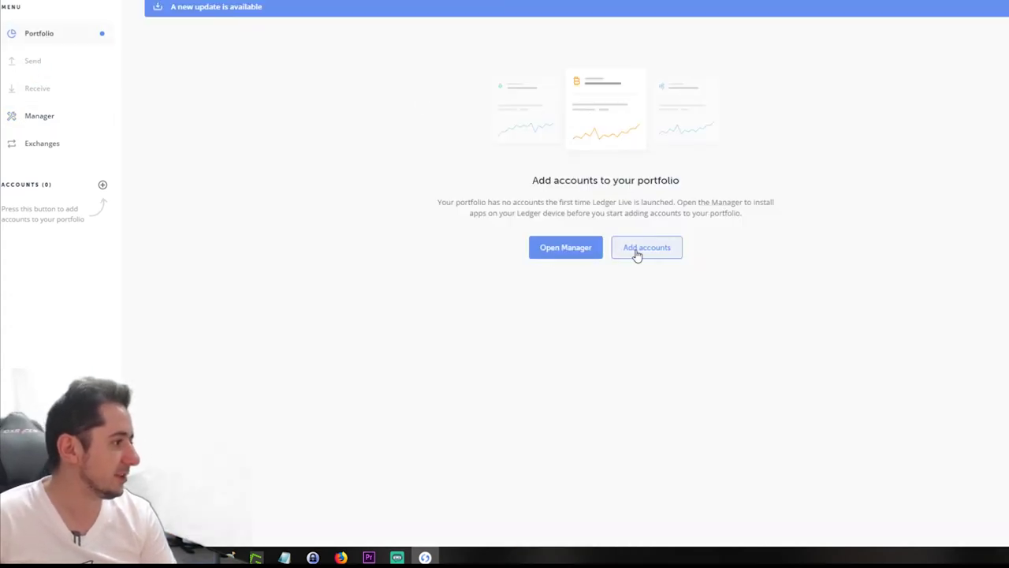
{"action": "left_click", "coordinate": [566, 248]}
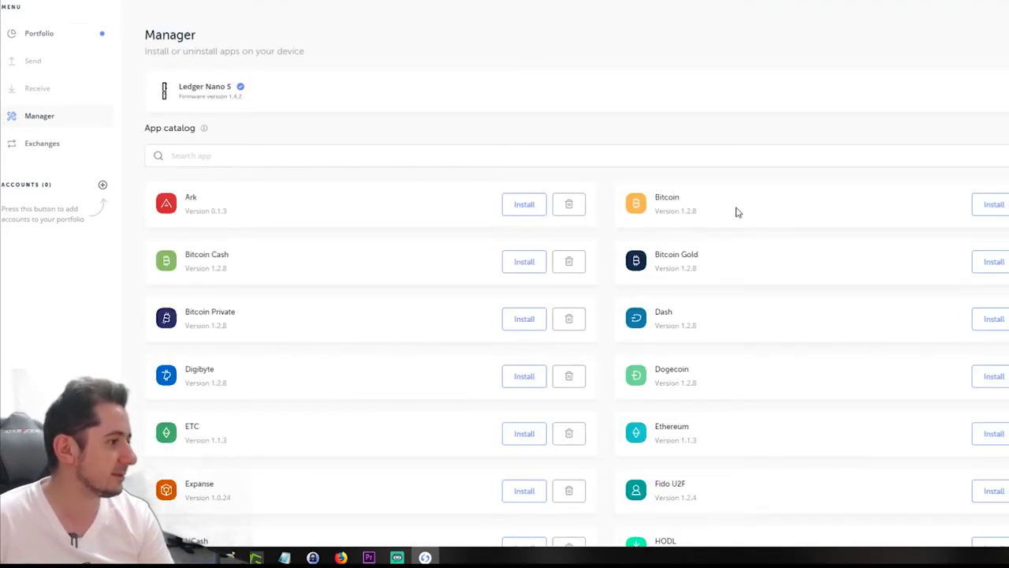
{"action": "left_click", "coordinate": [995, 207]}
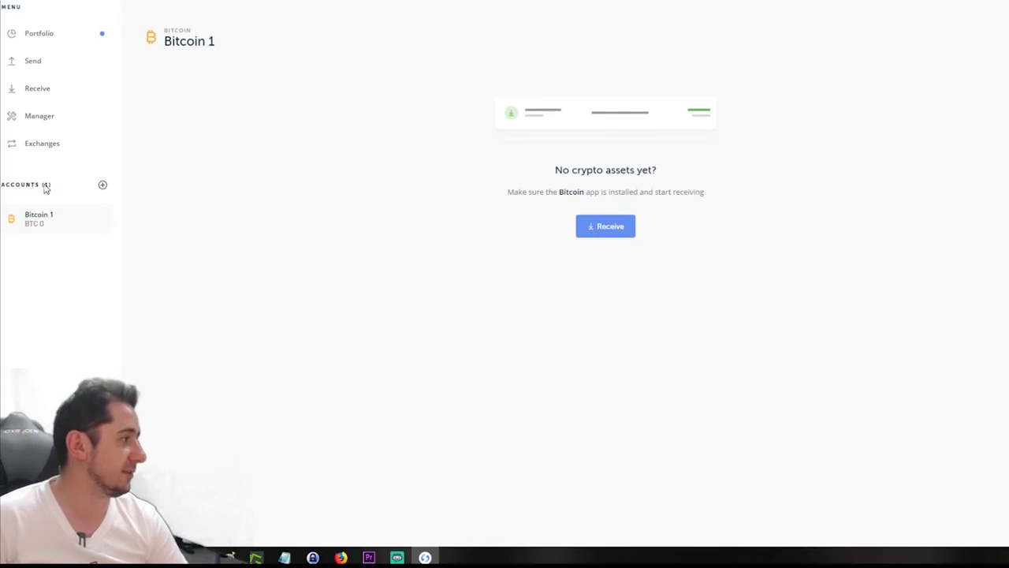
- Add an account to the portfolio with Ethereum as the crypto asset
{"action": "left_click", "coordinate": [102, 185]}
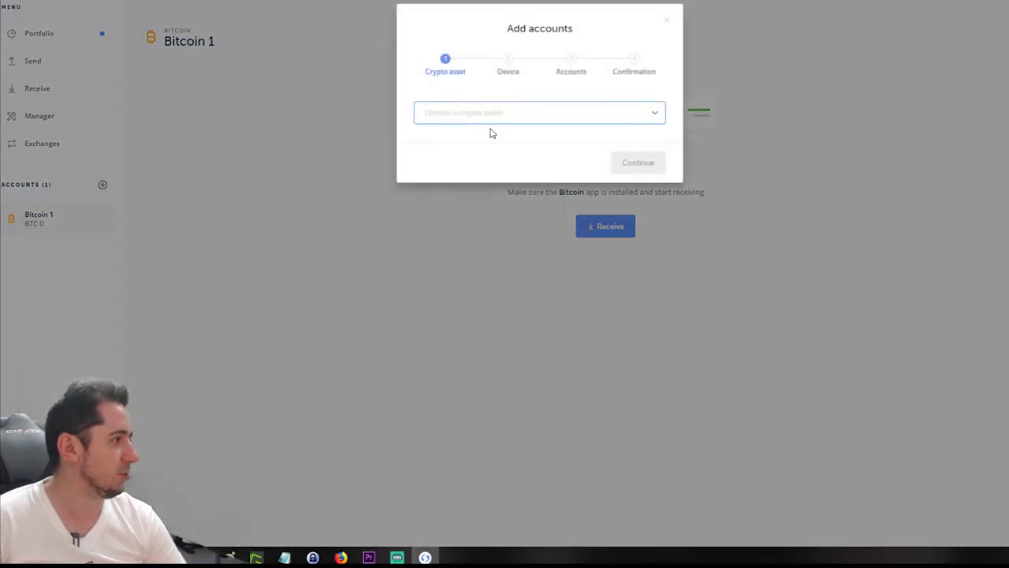
{"action": "left_click", "coordinate": [516, 114]}
{"action": "left_click", "coordinate": [508, 117]}
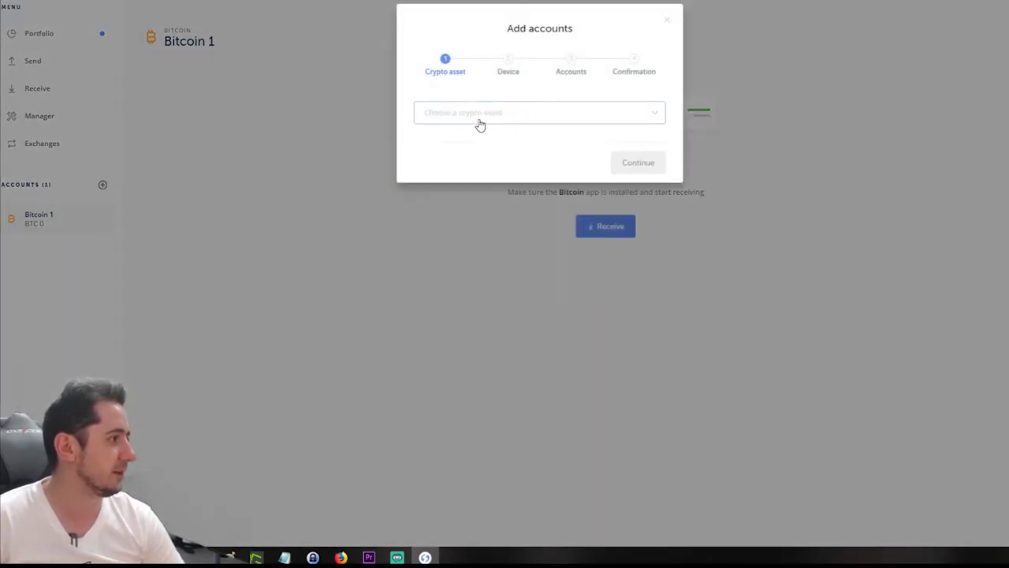
{"action": "left_click", "coordinate": [494, 118]}
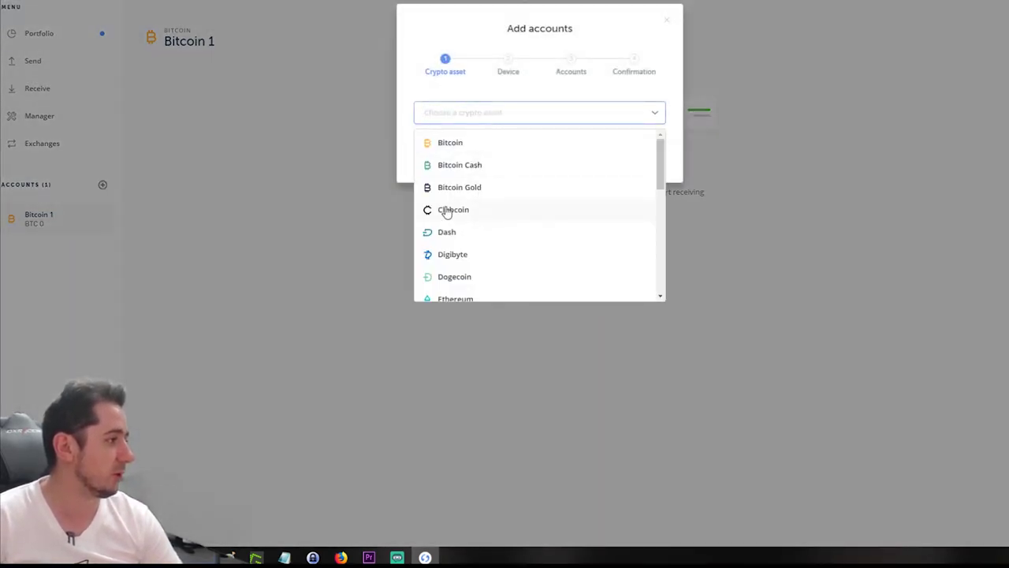
{"action": "scroll", "coordinate": [477, 199], "scroll_direction": "down", "scroll_amount": 2}
{"action": "left_click", "coordinate": [471, 243]}
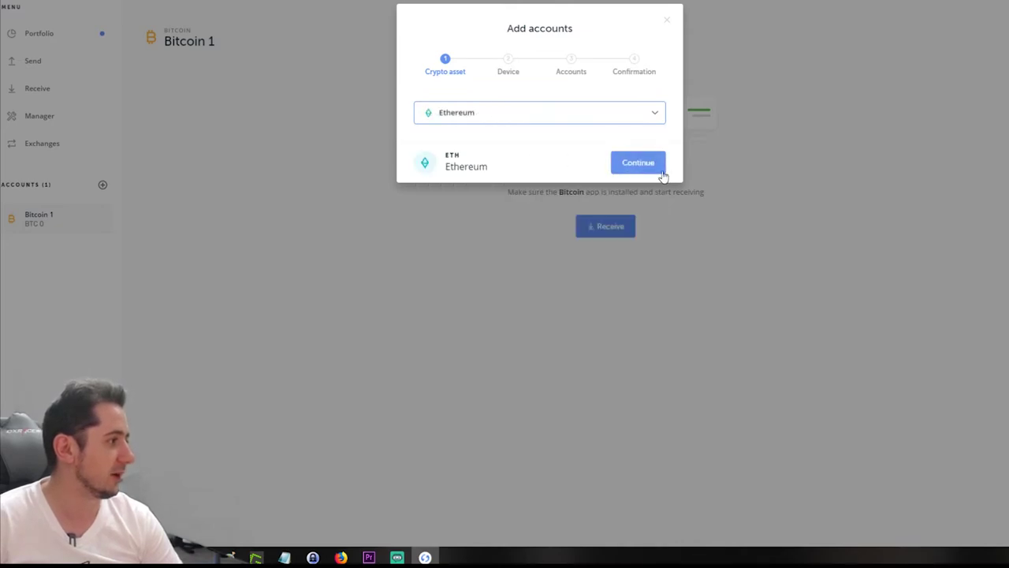
{"action": "left_click", "coordinate": [652, 170]}
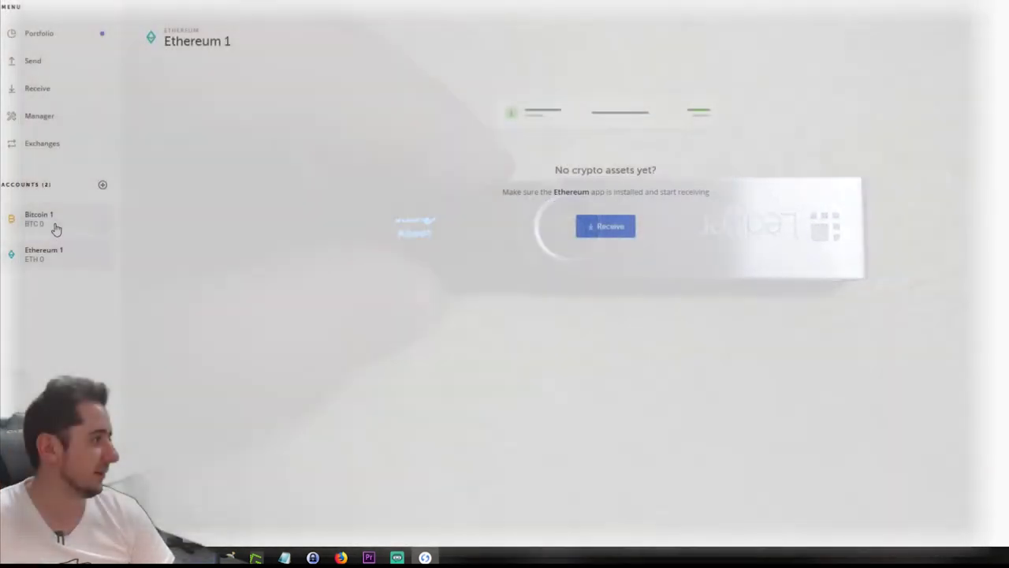
- Compare the Bitcoin 1 and Ethereum 1 account pages, finishing on Ethereum 1
{"action": "left_click", "coordinate": [54, 224]}
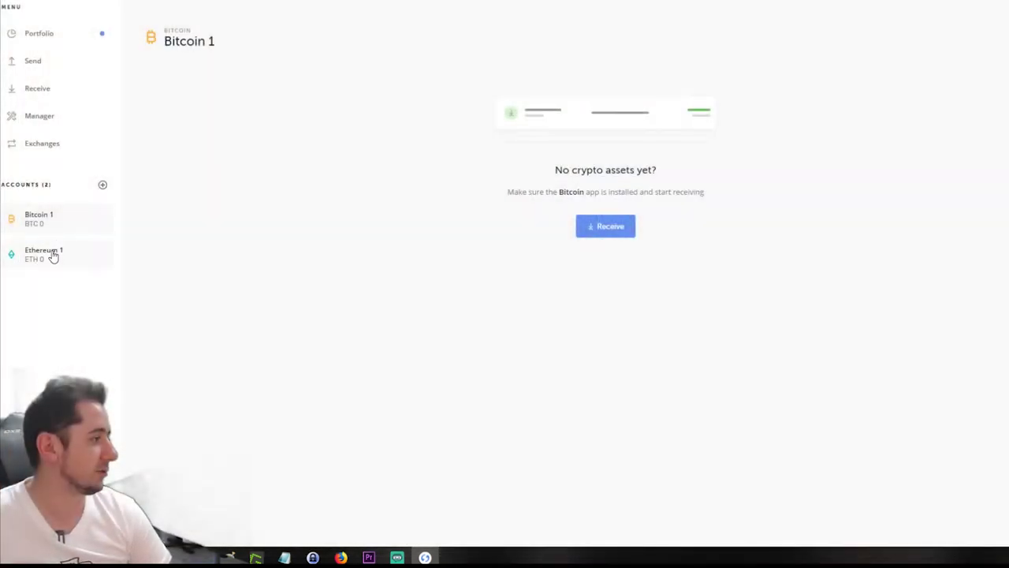
{"action": "left_click", "coordinate": [52, 256]}
{"action": "left_click", "coordinate": [49, 219]}
{"action": "left_click", "coordinate": [57, 255]}
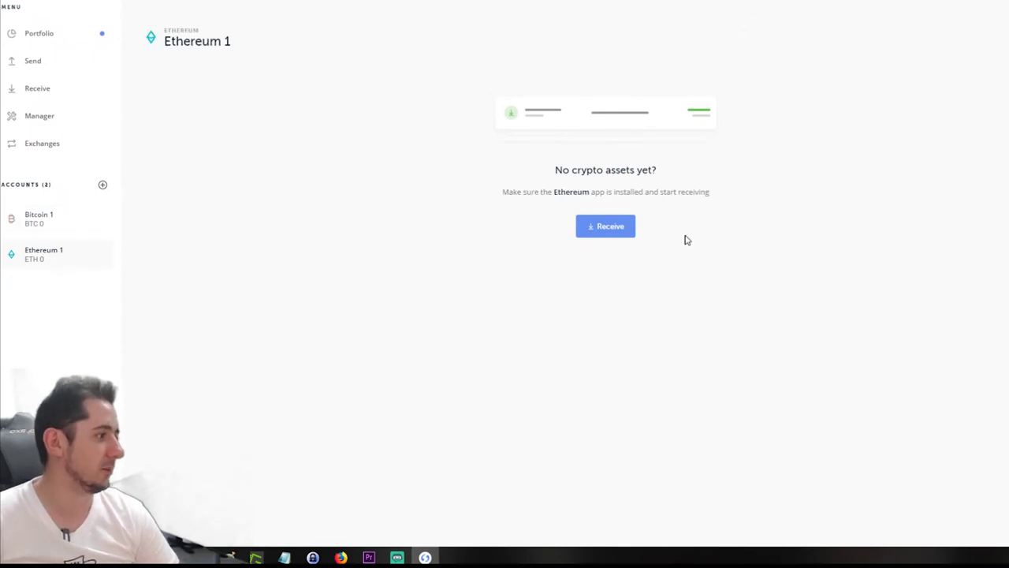
- Generate the receive address for the Ethereum 1 account, verify it on the device, and copy it
{"action": "left_click", "coordinate": [607, 227]}
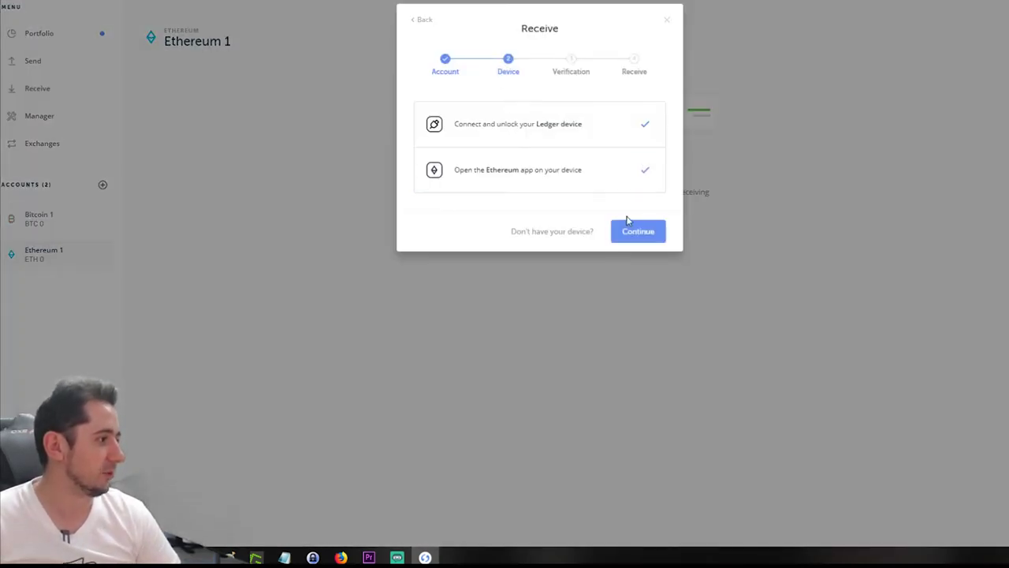
{"action": "left_click", "coordinate": [647, 235]}
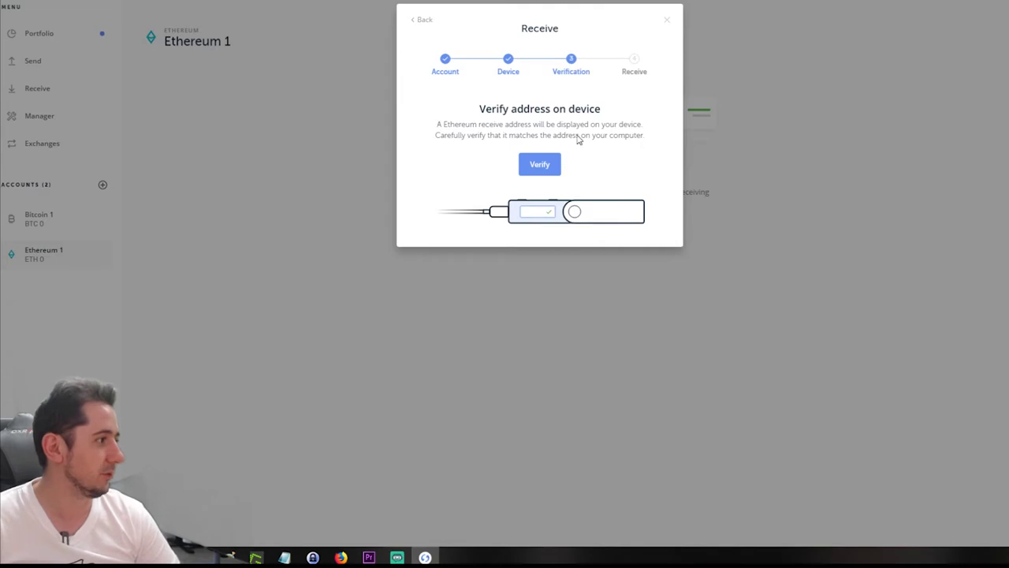
{"action": "left_click", "coordinate": [542, 167]}
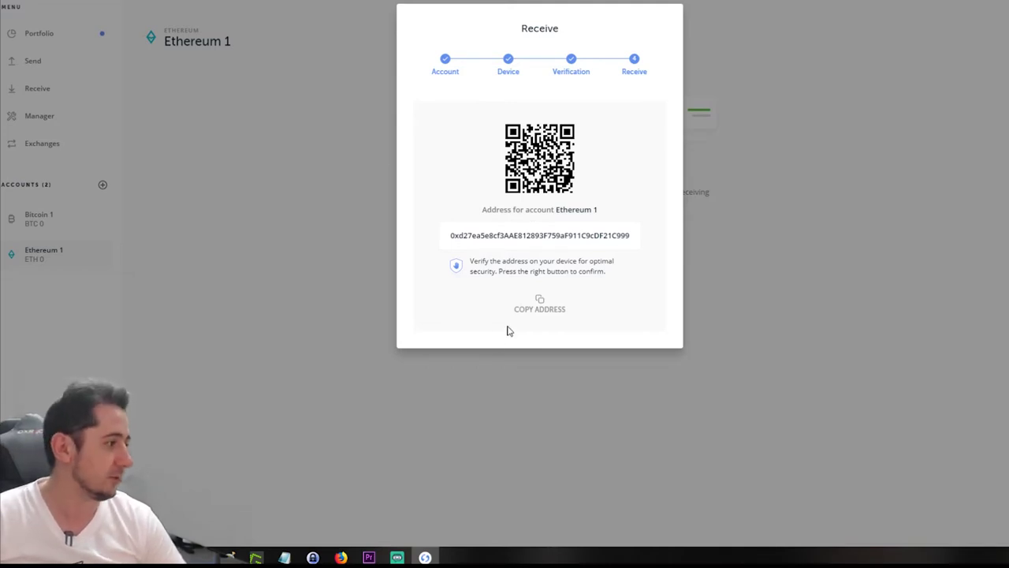
{"action": "left_click", "coordinate": [536, 305]}
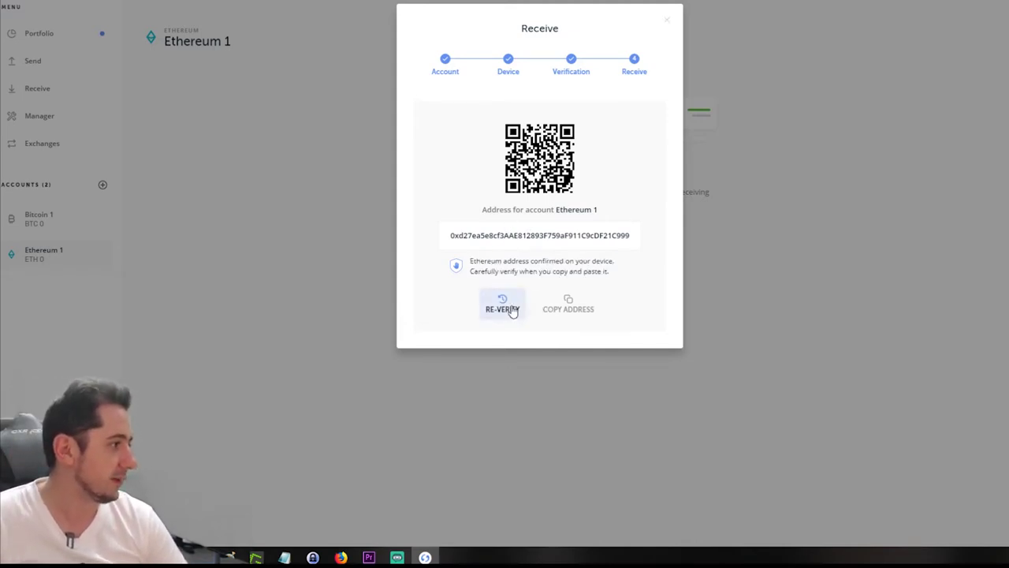
- Re-verify the Ethereum 1 receive address on the device twice, copy it, and close the Receive dialog
{"action": "left_click", "coordinate": [508, 307]}
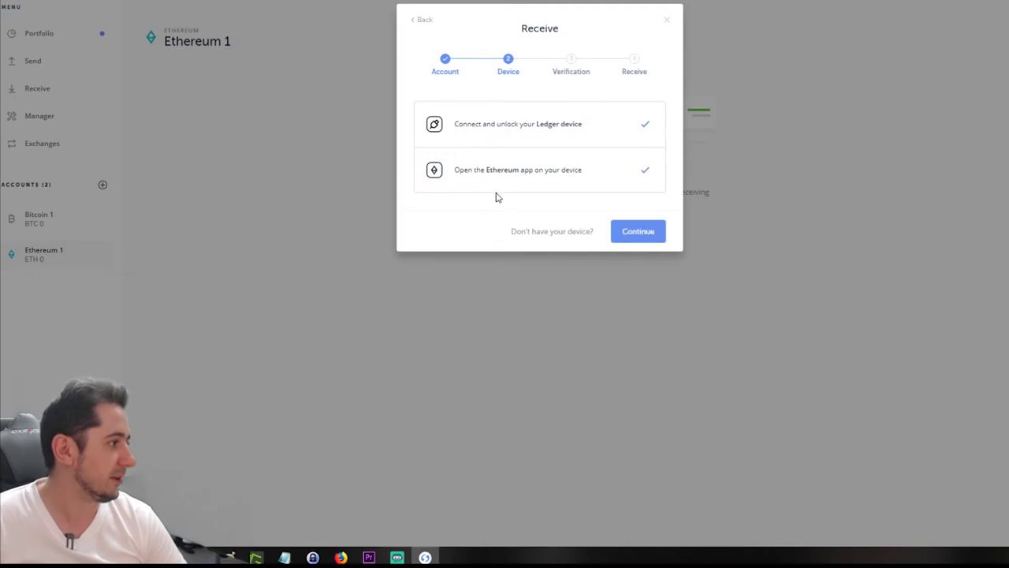
{"action": "left_click", "coordinate": [638, 236]}
{"action": "left_click", "coordinate": [544, 166]}
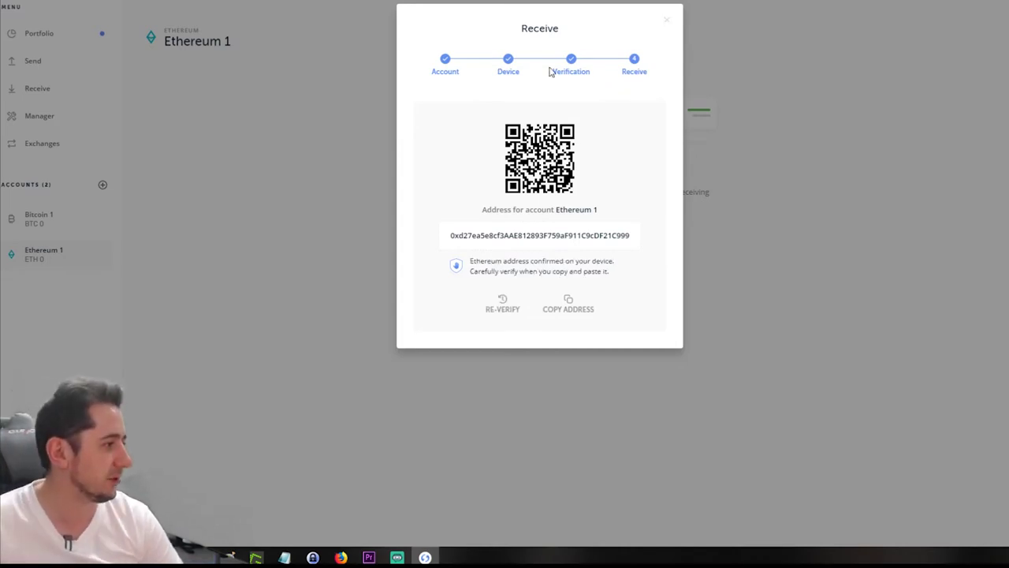
{"action": "left_click", "coordinate": [505, 307]}
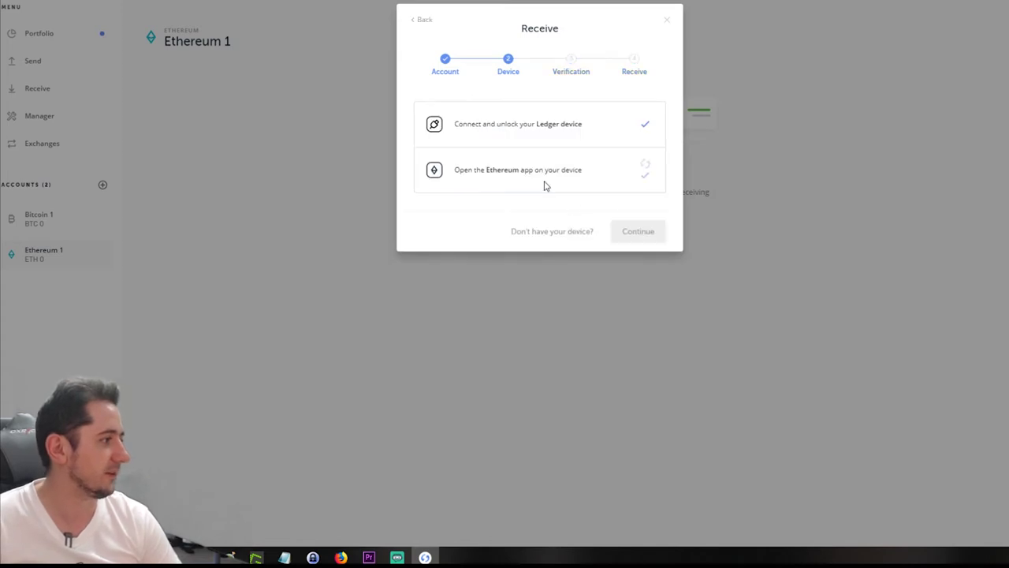
{"action": "left_click", "coordinate": [623, 232]}
{"action": "left_click", "coordinate": [541, 165]}
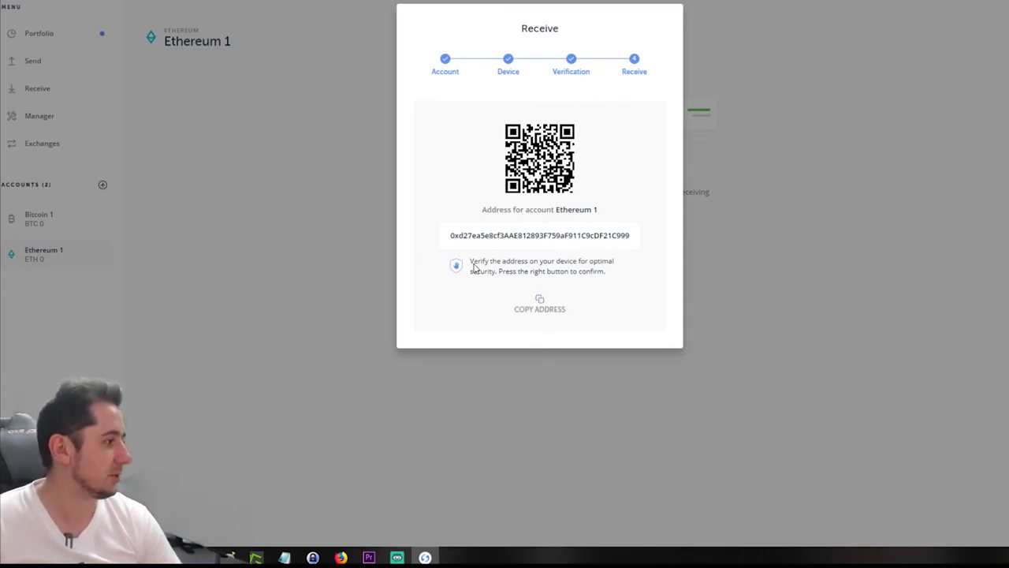
{"action": "left_click", "coordinate": [562, 312]}
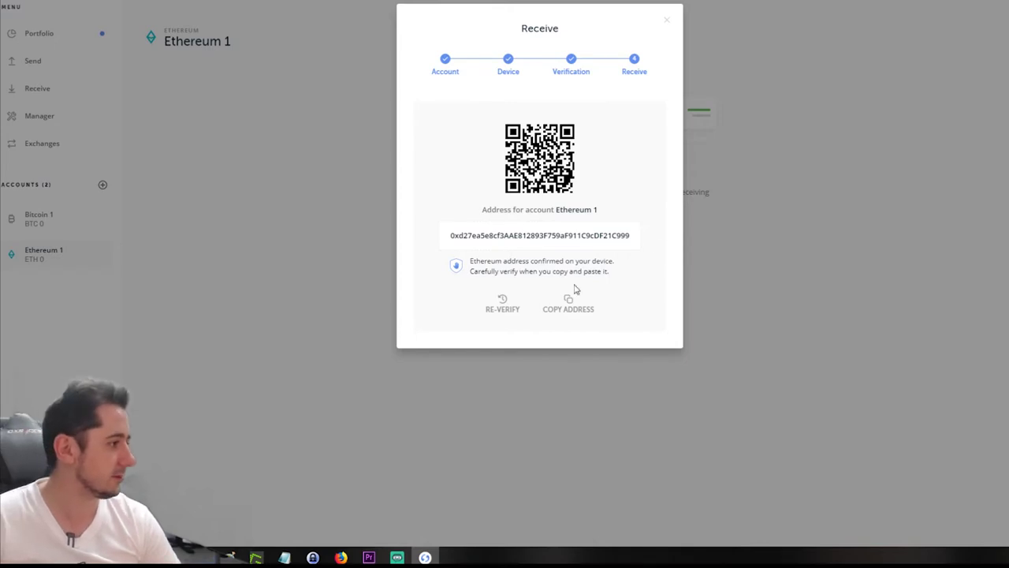
{"action": "left_click", "coordinate": [666, 21]}
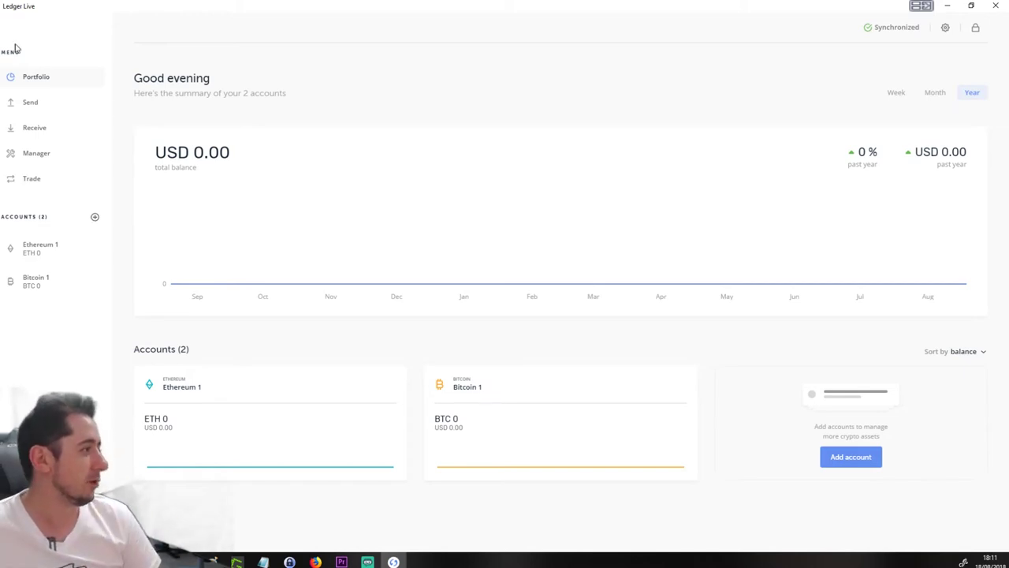
{"action": "left_click", "coordinate": [26, 102]}
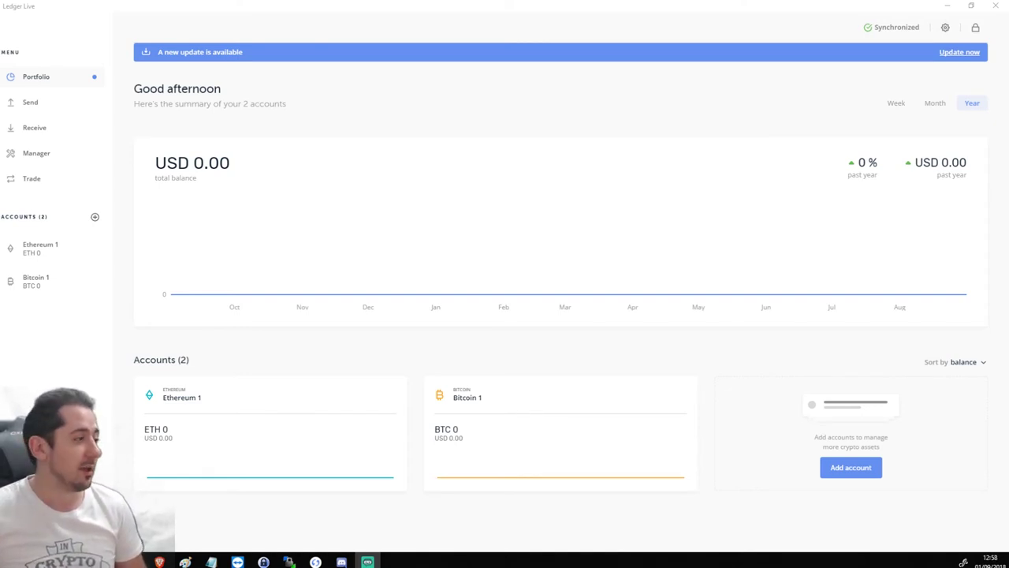
- Generate a receive address for the Bitcoin 1 account and start verifying it on the device
{"action": "left_click", "coordinate": [36, 129]}
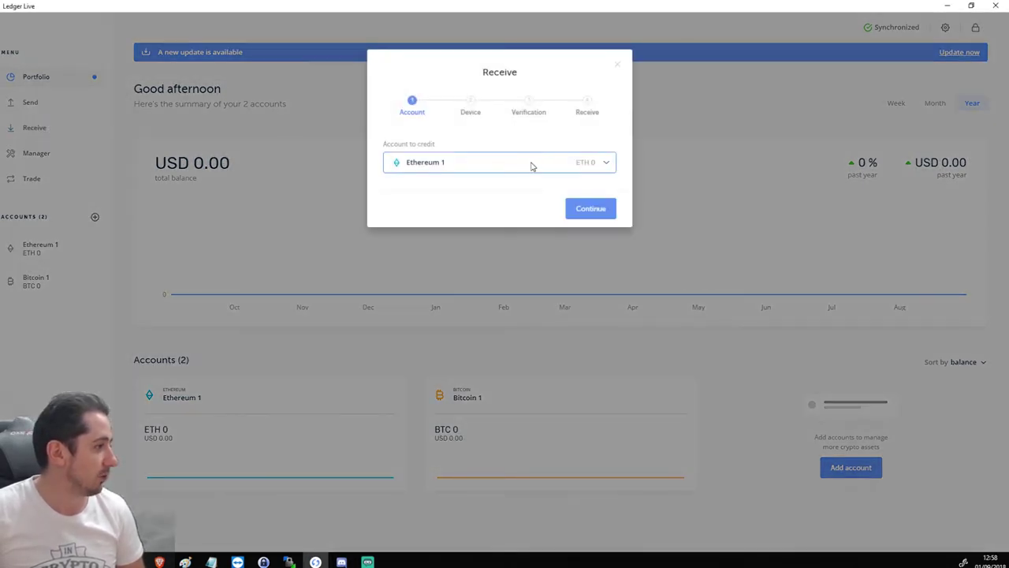
{"action": "left_click", "coordinate": [504, 165]}
{"action": "left_click", "coordinate": [416, 212]}
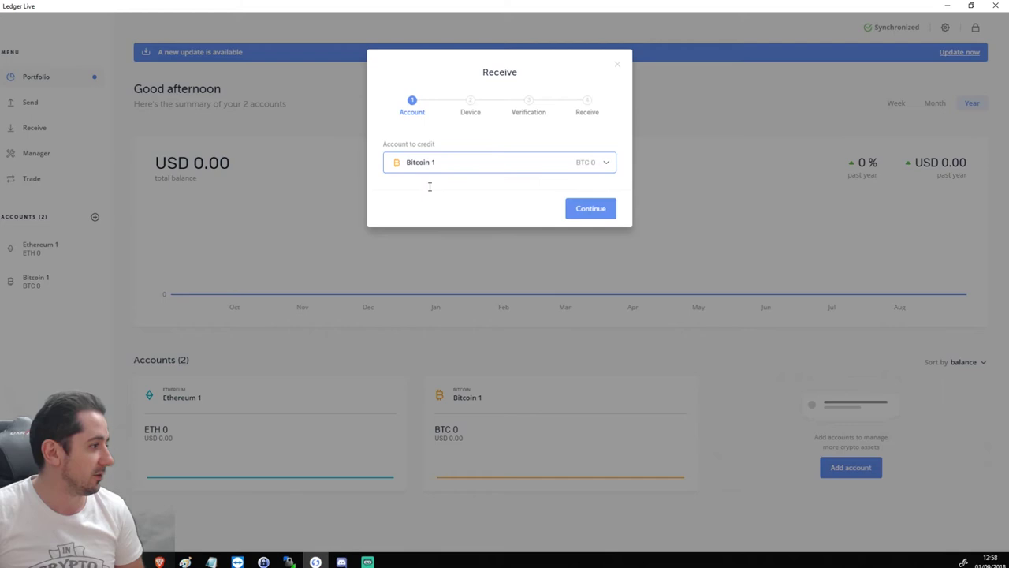
{"action": "left_click", "coordinate": [604, 209]}
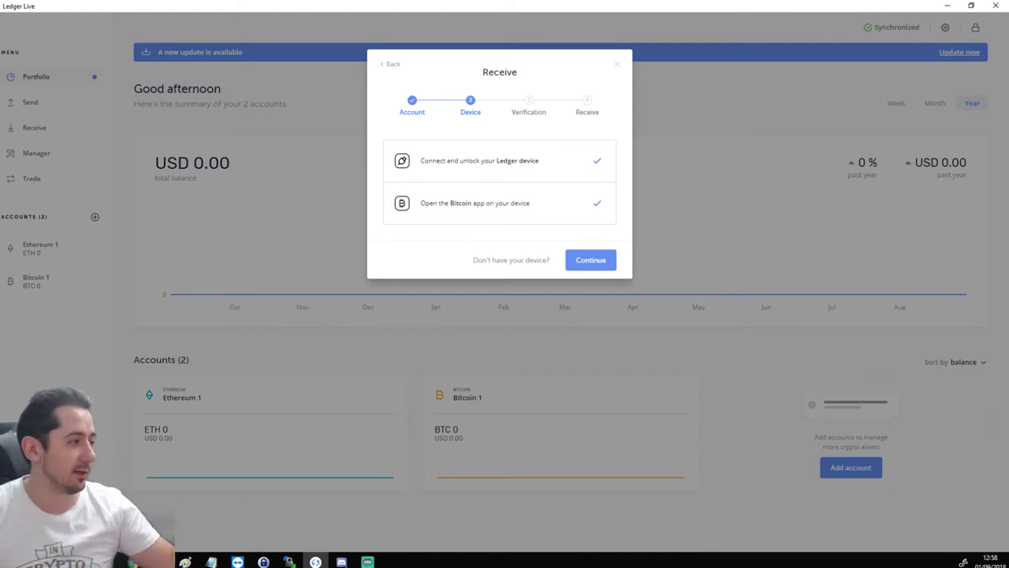
{"action": "left_click", "coordinate": [591, 260]}
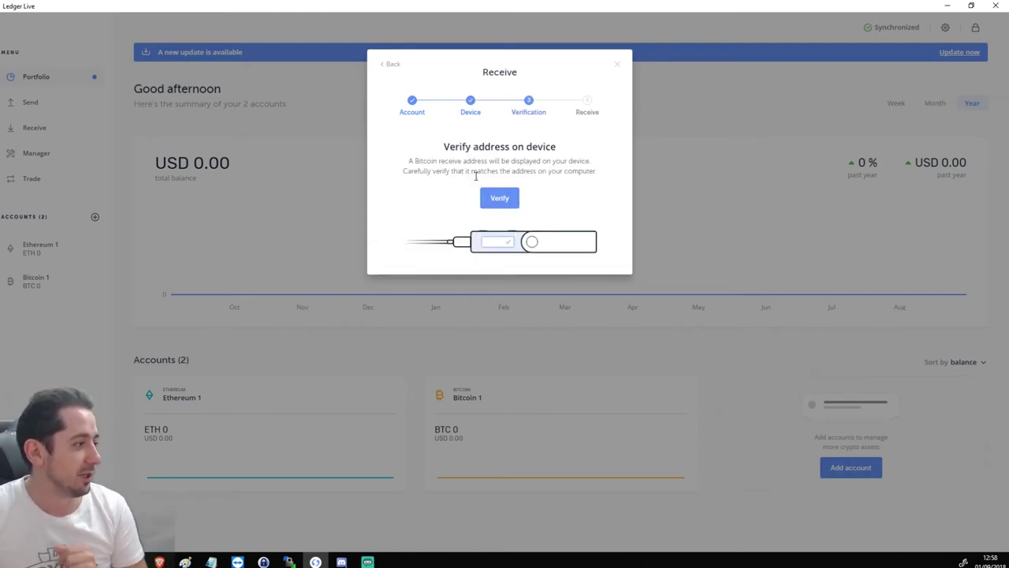
{"action": "left_click", "coordinate": [501, 200]}
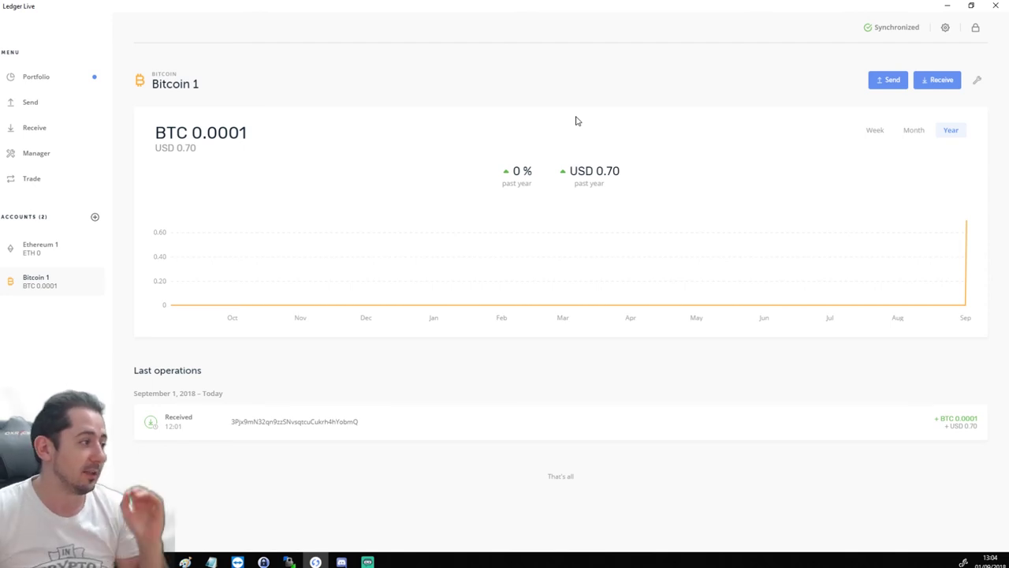
- Start a send transaction debiting the Bitcoin 1 account and enter a random test string as the recipient address
{"action": "left_click", "coordinate": [889, 82]}
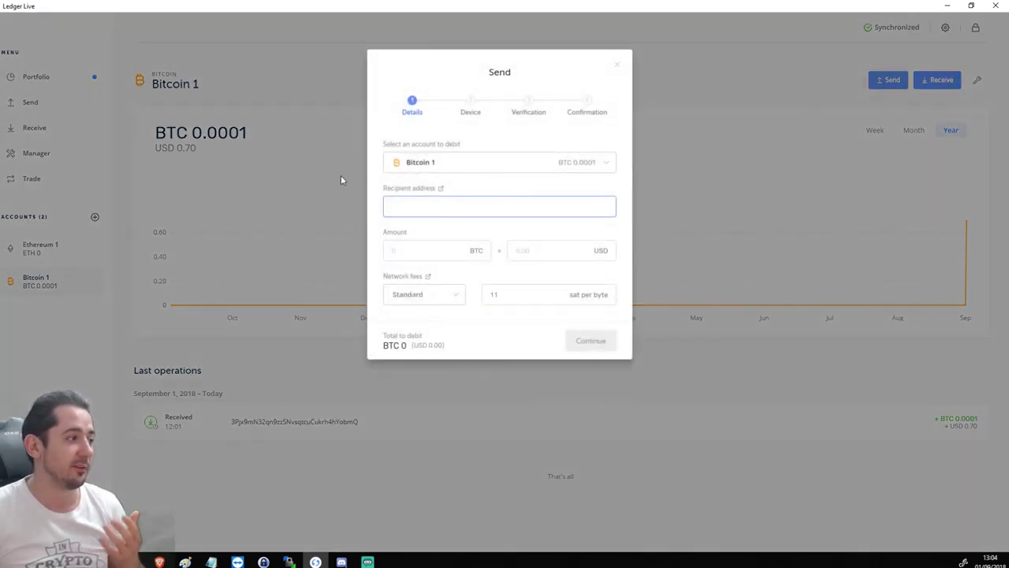
{"action": "left_click", "coordinate": [443, 166]}
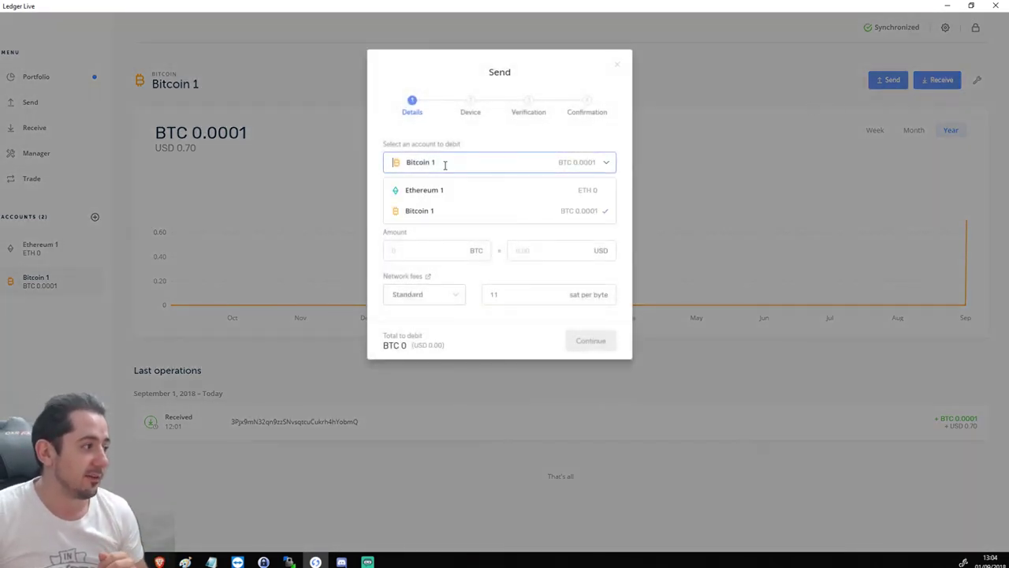
{"action": "left_click", "coordinate": [422, 213]}
{"action": "left_click", "coordinate": [422, 204]}
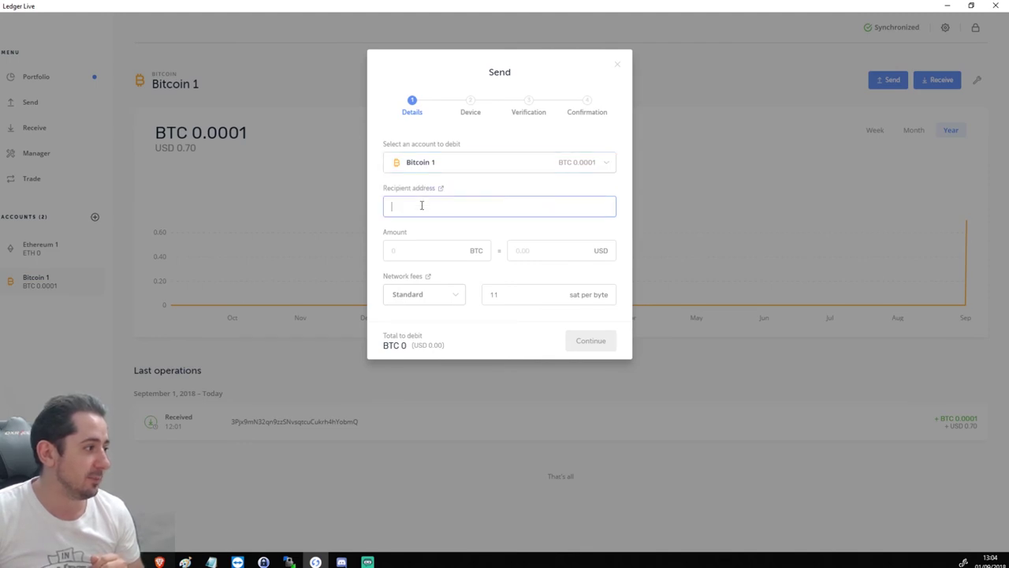
{"action": "left_click", "coordinate": [442, 191]}
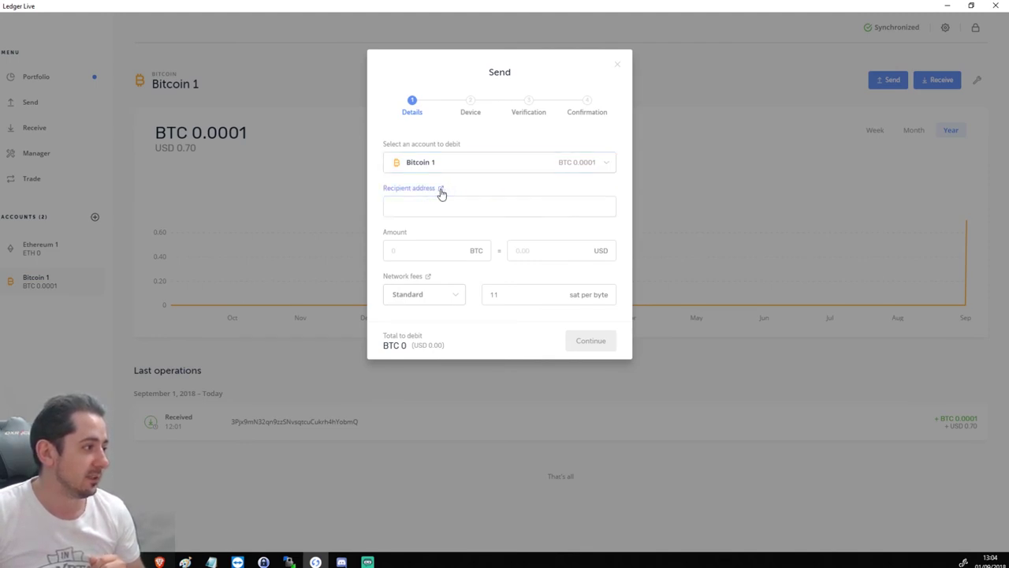
{"action": "left_click", "coordinate": [420, 205]}
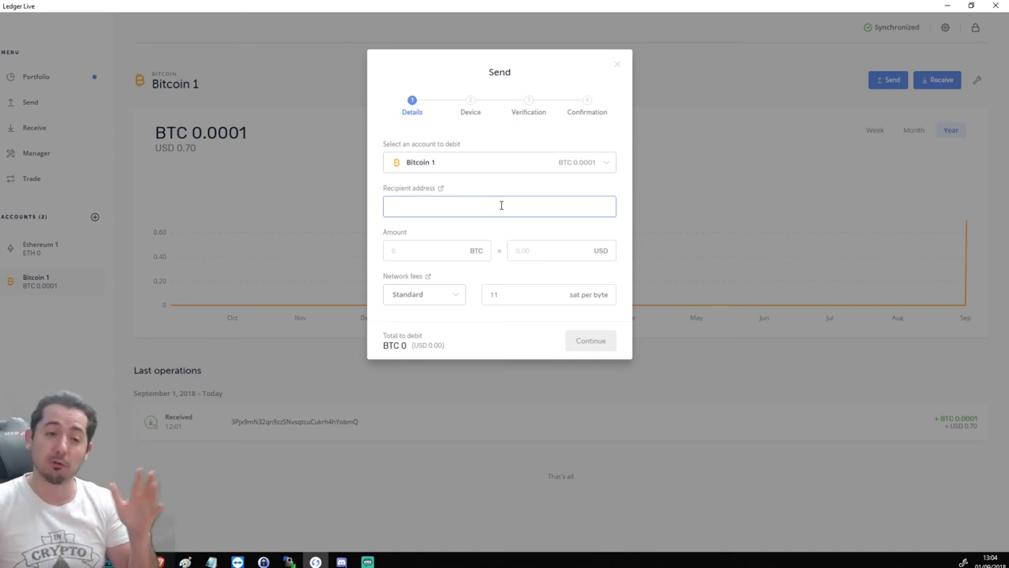
{"action": "type", "text": "fjfse,flsenfsnfnfaps,jafnqocfn"}
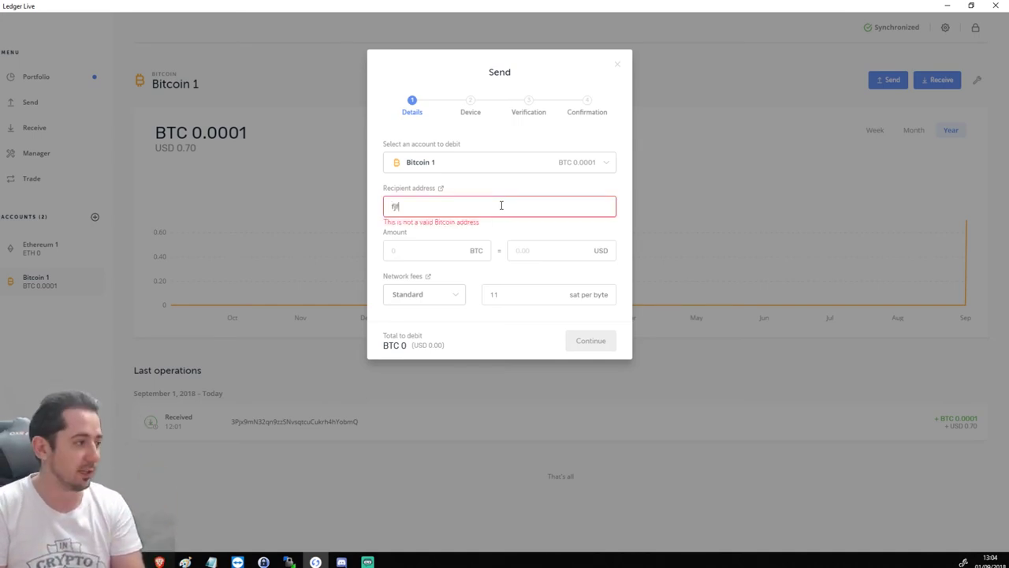